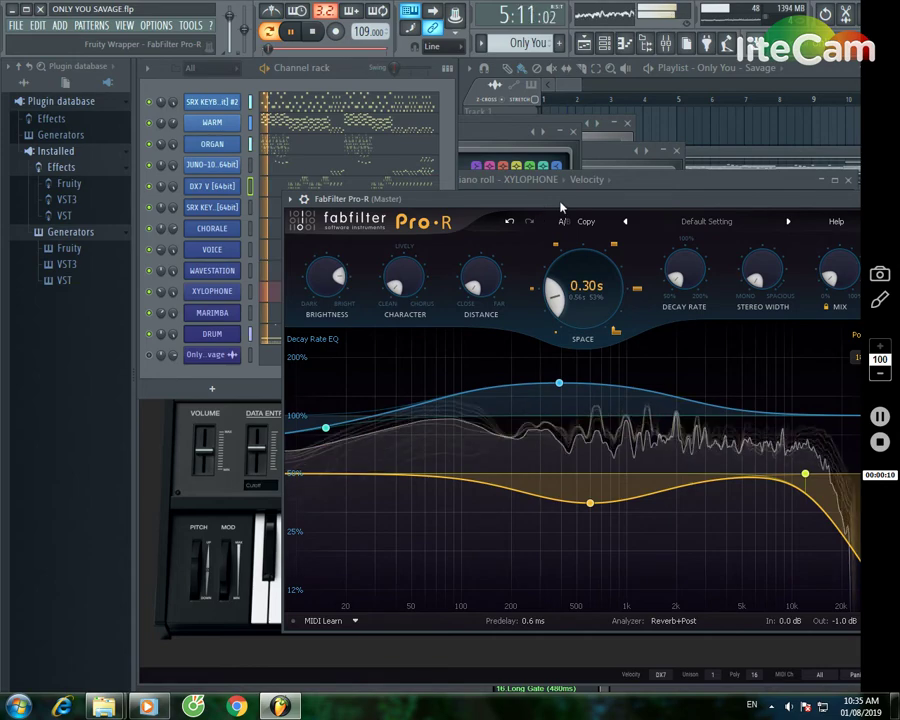
Bring the channel rack forward, open the ORGAN channel's D-50 synth and place its window below the rack
left_click(290, 112)
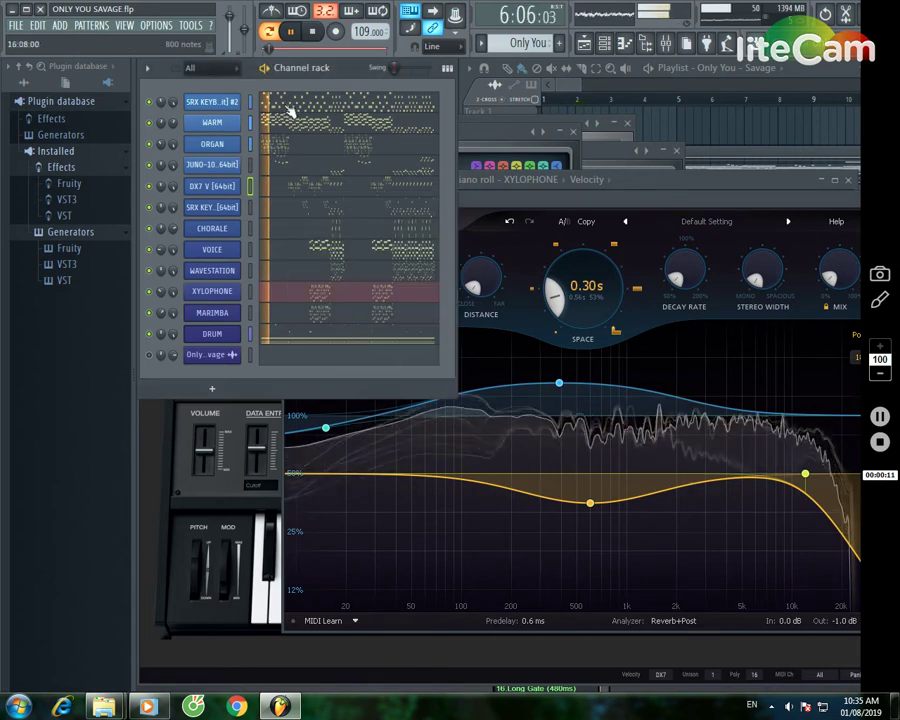
left_click(222, 144)
left_click_drag(422, 230, 400, 398)
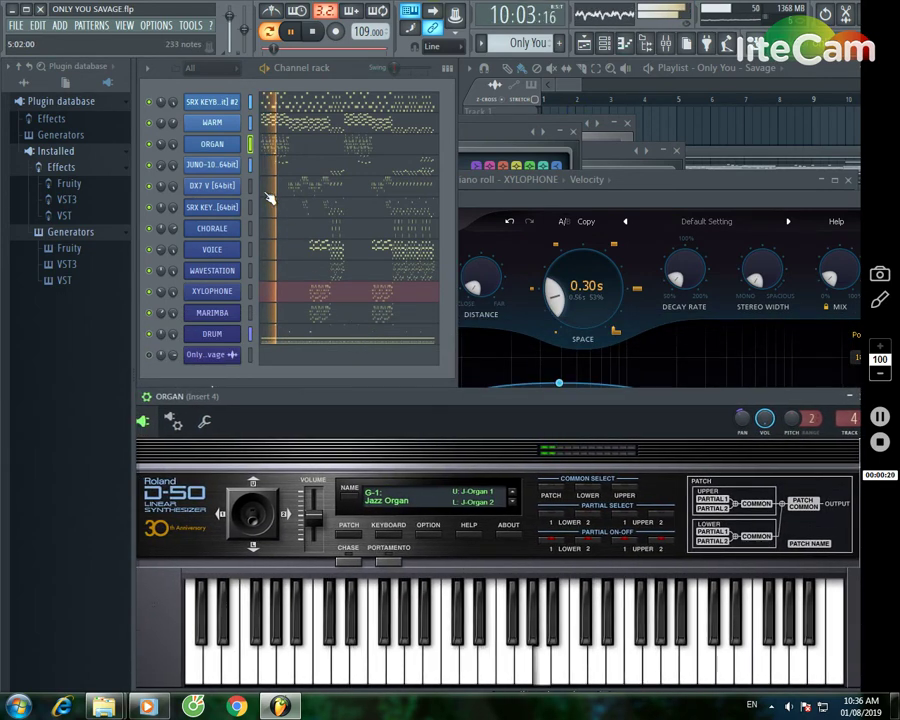
Open the JUNO-106 channel's synth and shift its window so the whole left part of the panel shows
left_click(222, 164)
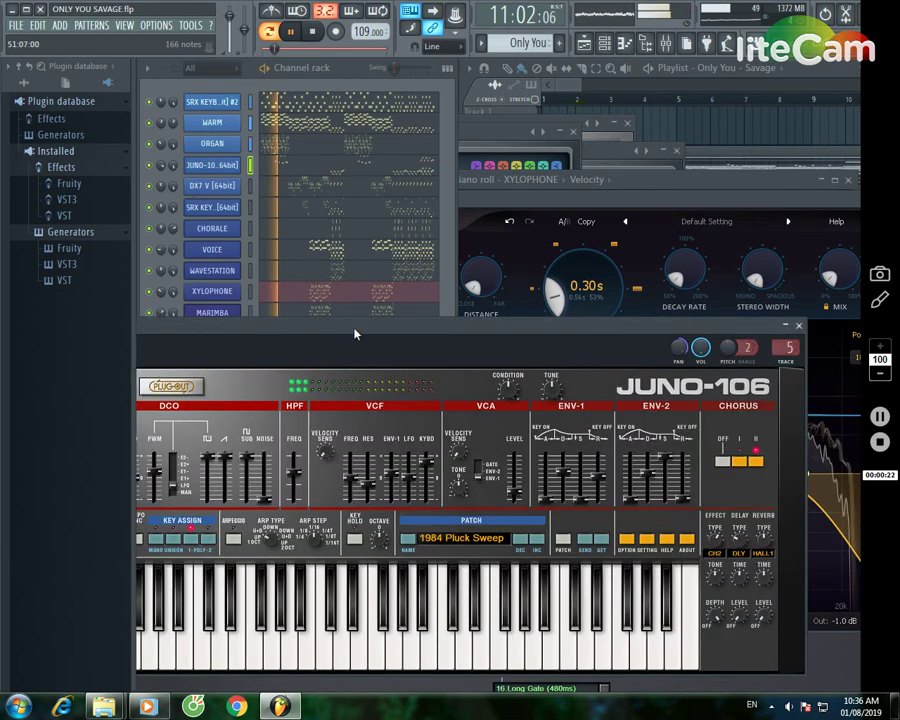
left_click_drag(356, 332, 524, 340)
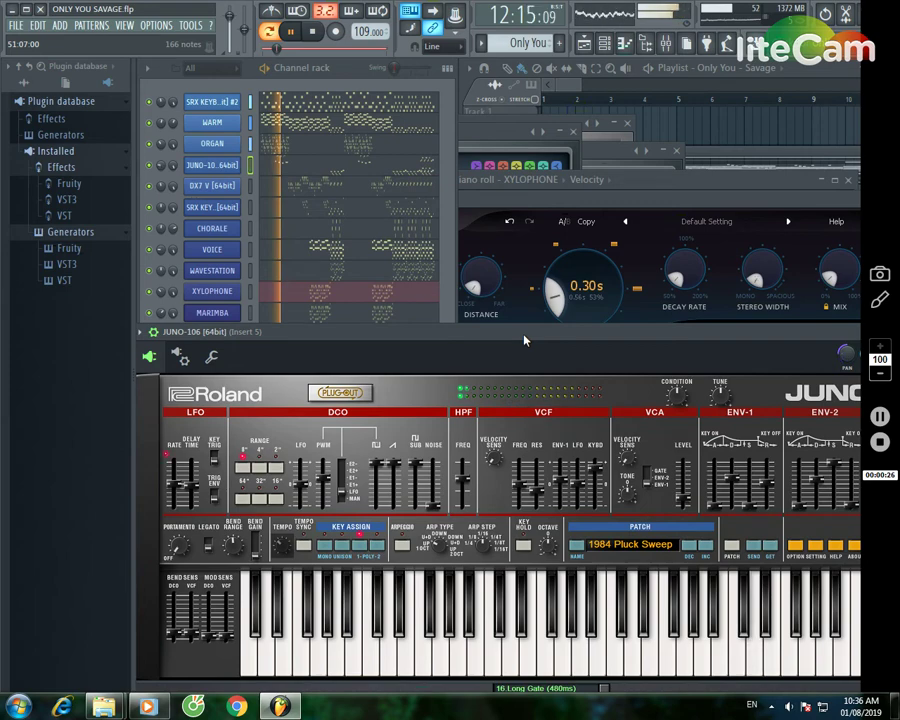
left_click_drag(524, 340, 517, 340)
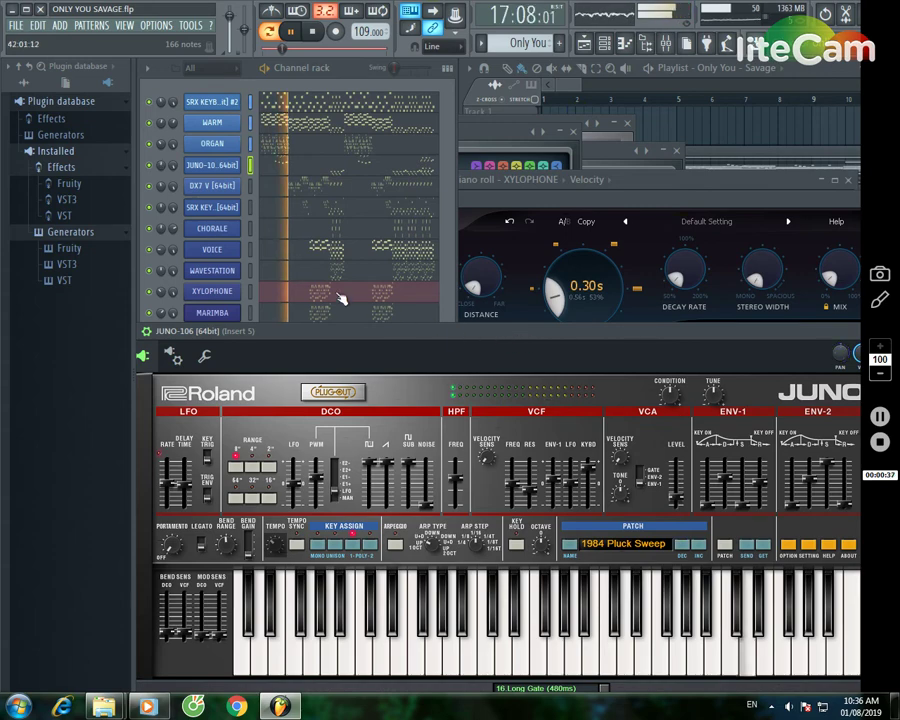
Open the DX7 V channel's synth, lower its window, and bring the channel rack back in front
left_click(224, 186)
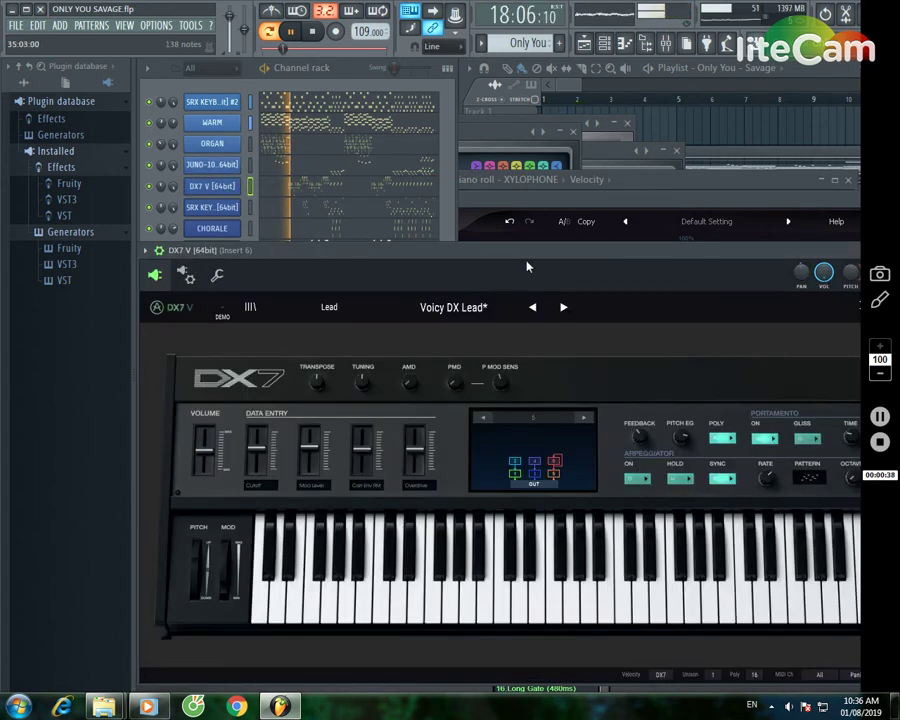
left_click_drag(536, 257, 508, 313)
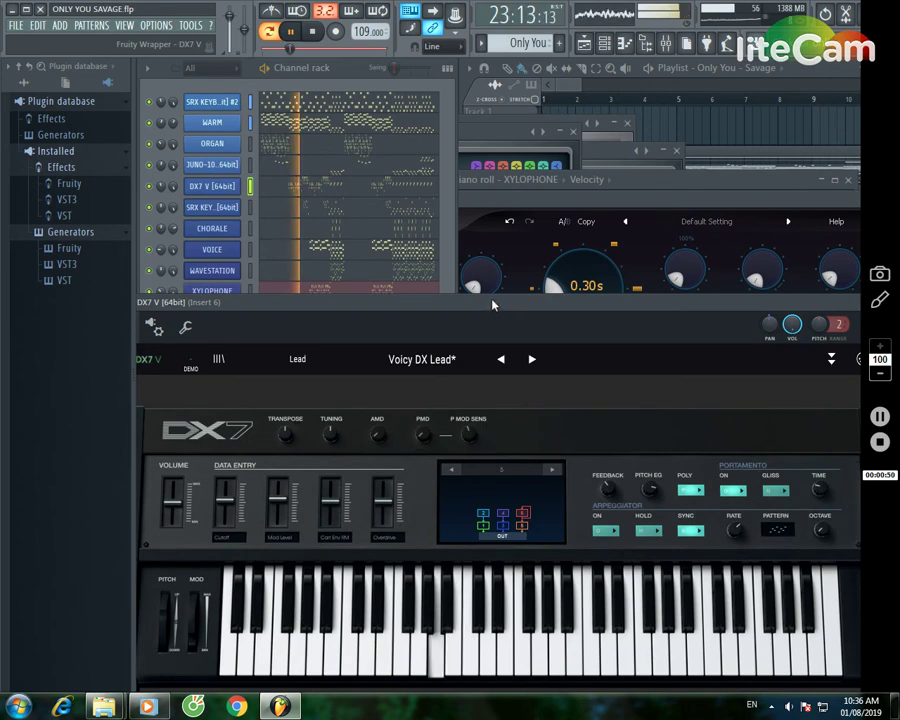
left_click(350, 72)
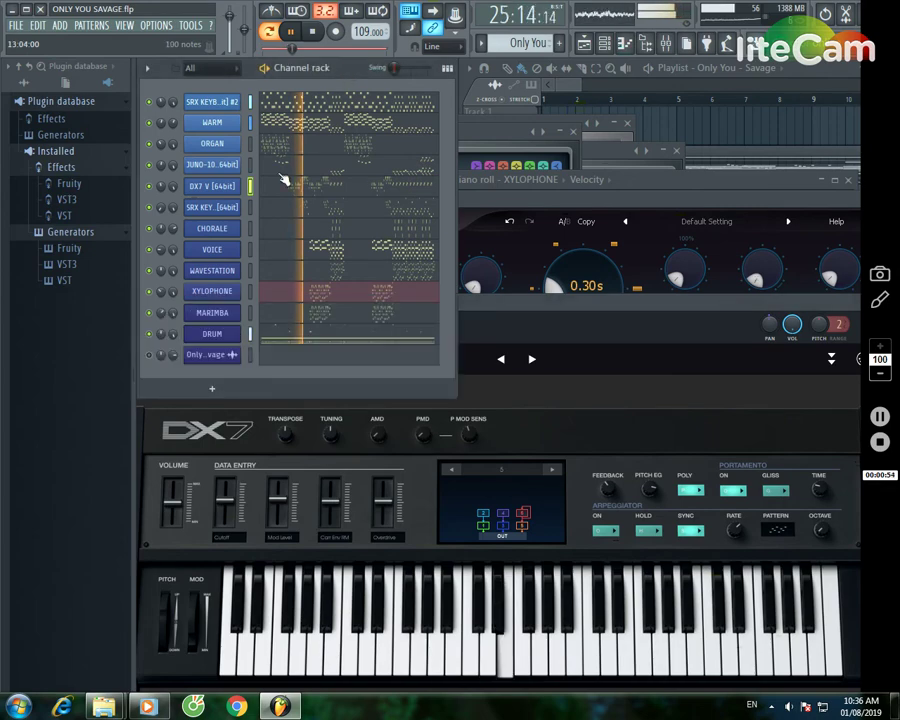
Open the SRX KEYBOARDS channel without the #2 suffix, show and hide its patch edit section, and place the window below the channel rack
left_click(226, 209)
left_click_drag(307, 249, 464, 297)
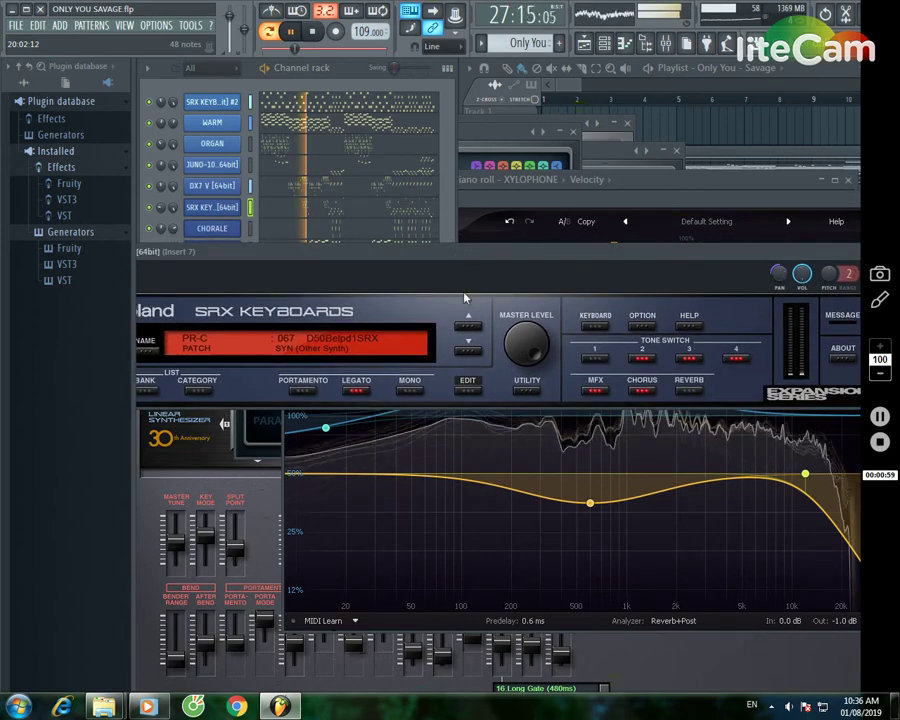
left_click(469, 393)
left_click_drag(516, 258, 578, 234)
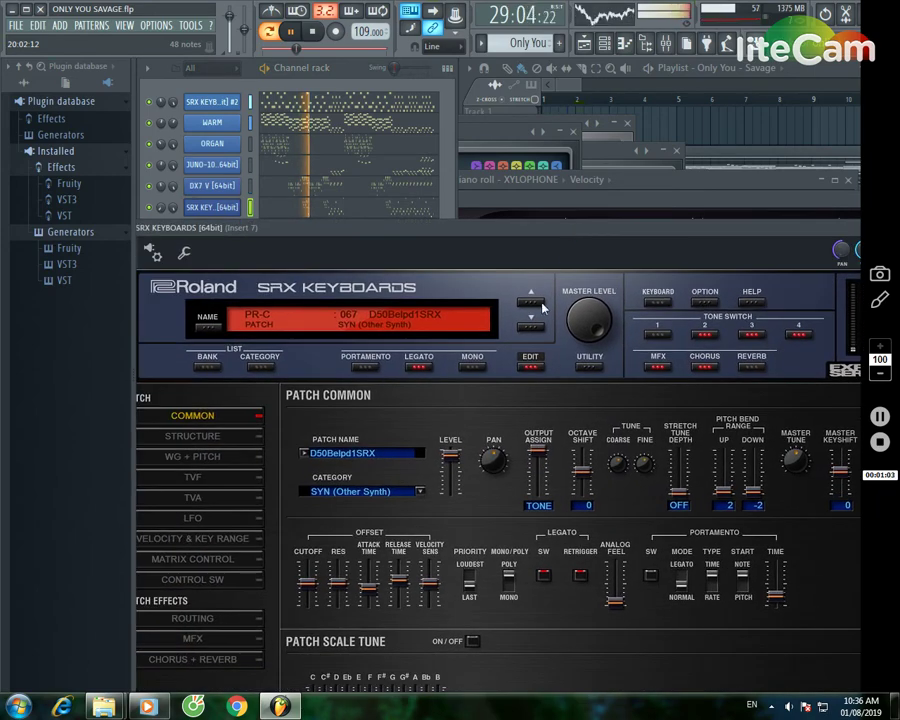
left_click(530, 367)
left_click_drag(497, 224, 575, 424)
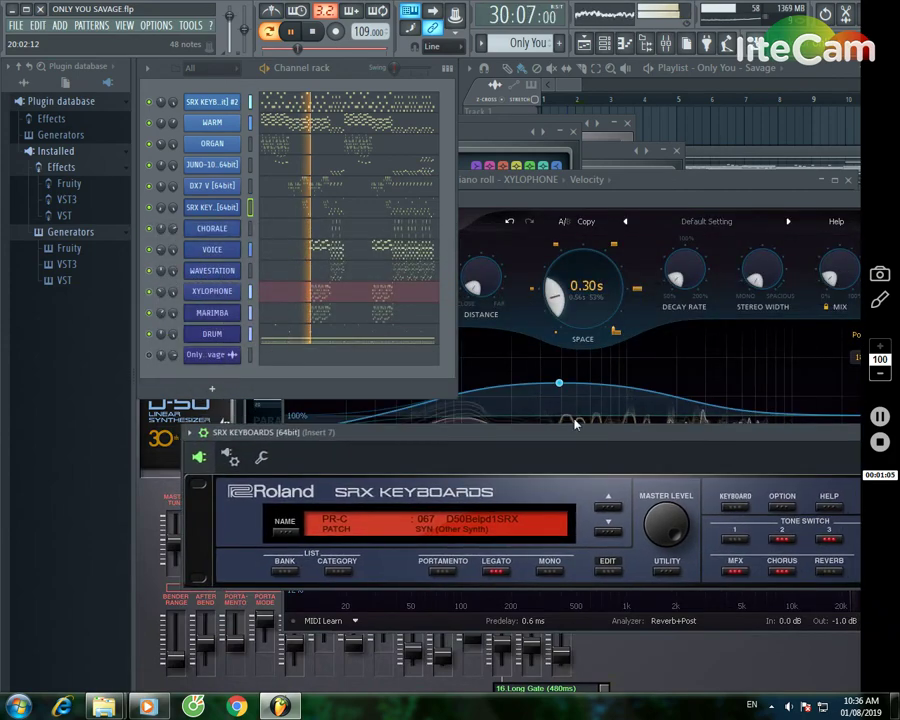
Open the MARIMBA channel's D-50 synth, move its window beside the channel rack, and bring the rack forward
left_click(222, 315)
left_click_drag(400, 320, 697, 185)
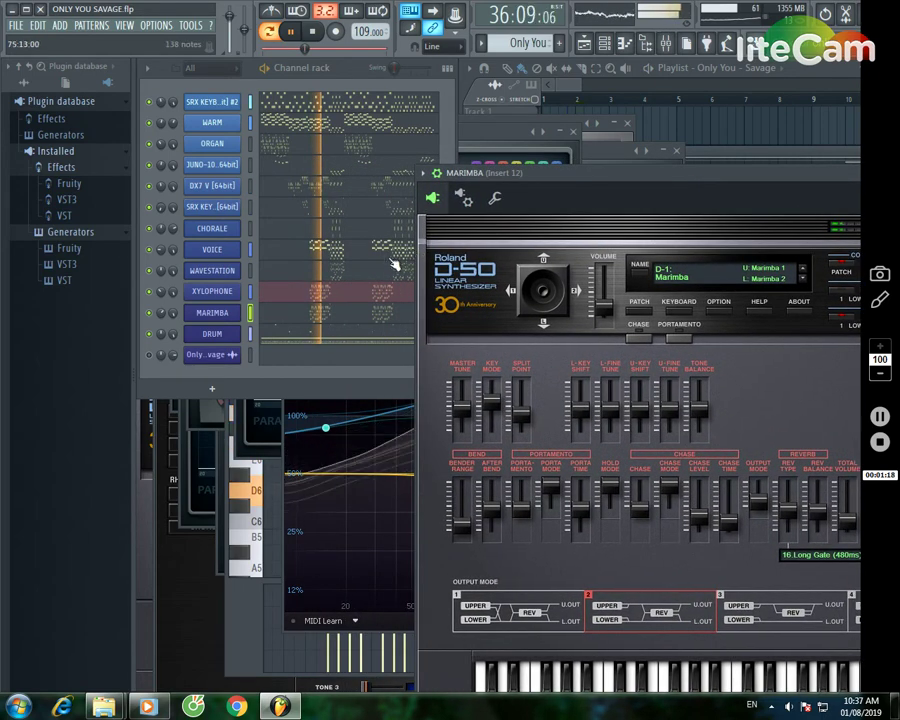
left_click(350, 72)
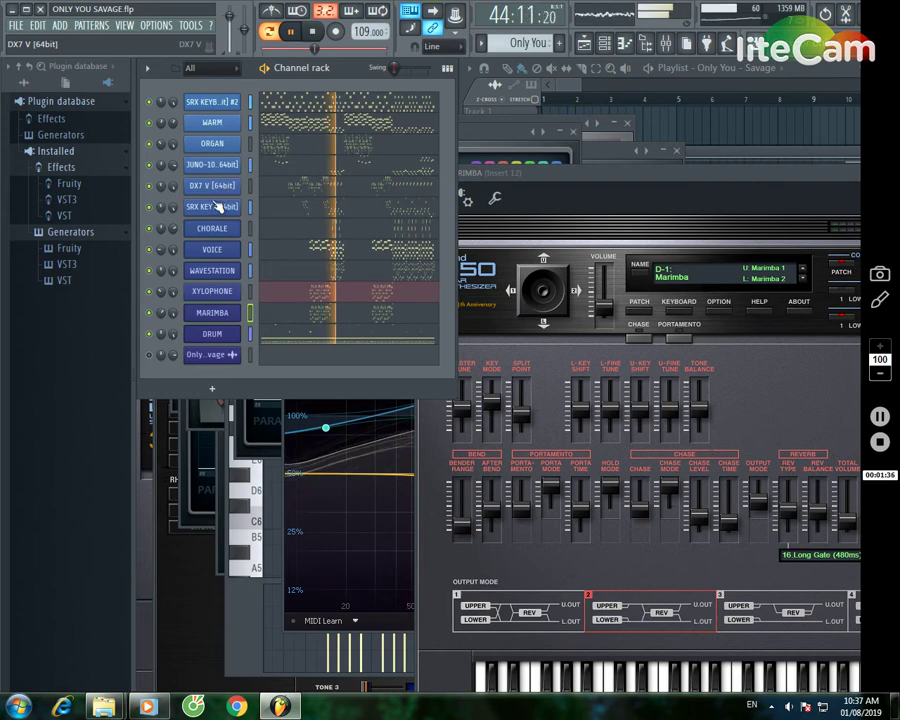
Show the JUNO-106 synth again, open the WARM channel's D-50, and bring the channel rack back in front
left_click(226, 168)
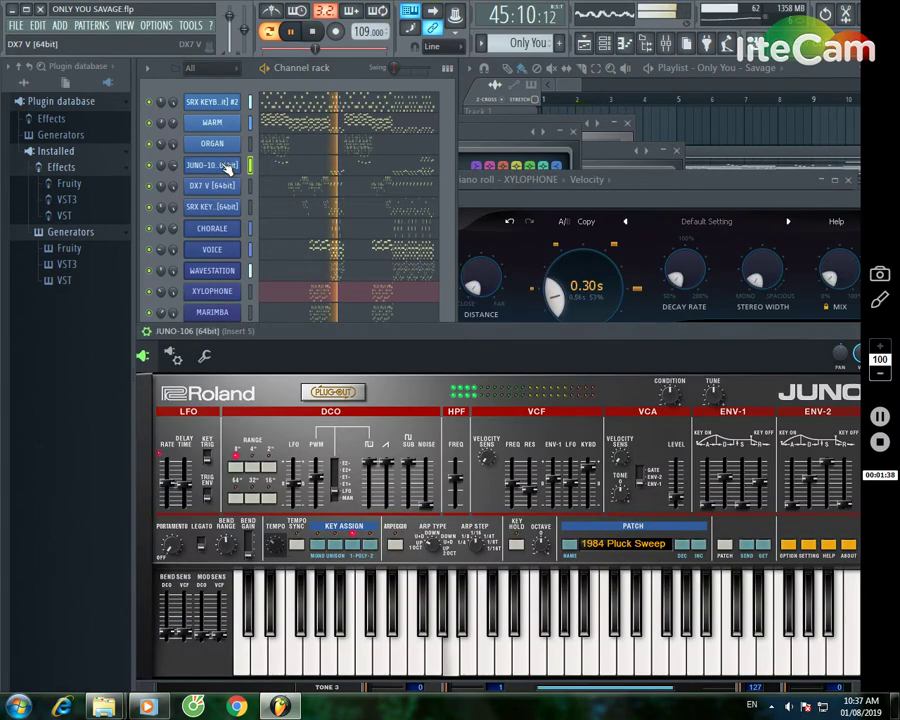
left_click_drag(475, 338, 506, 349)
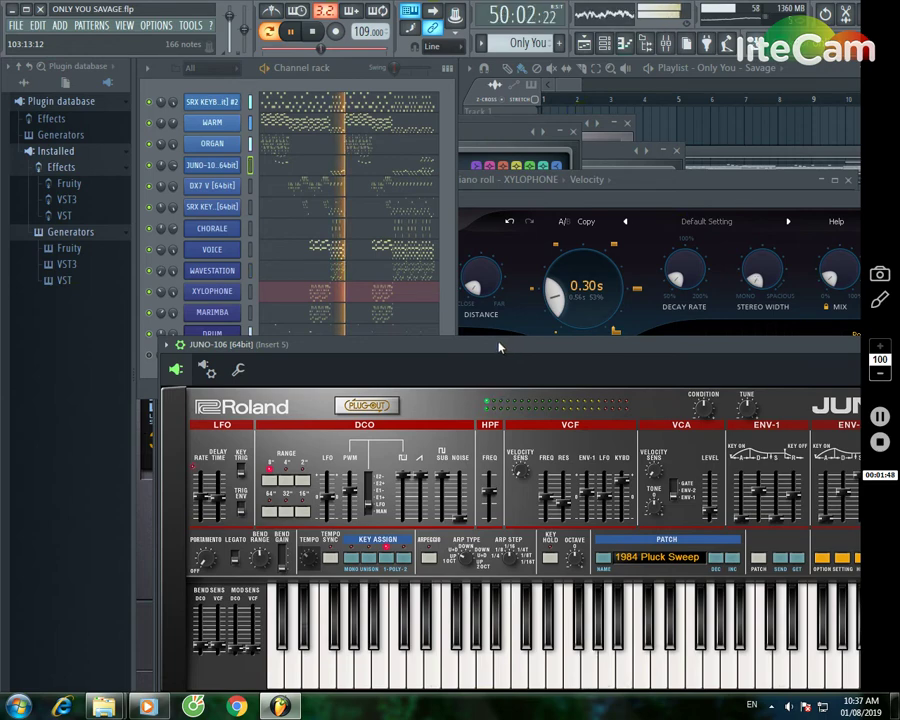
left_click(214, 123)
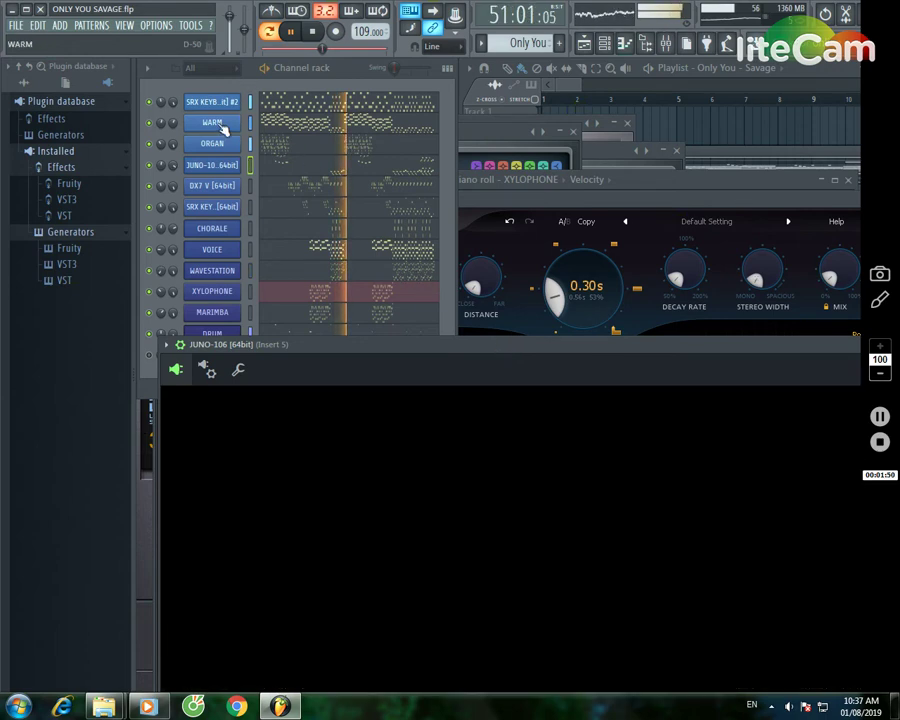
left_click(345, 76)
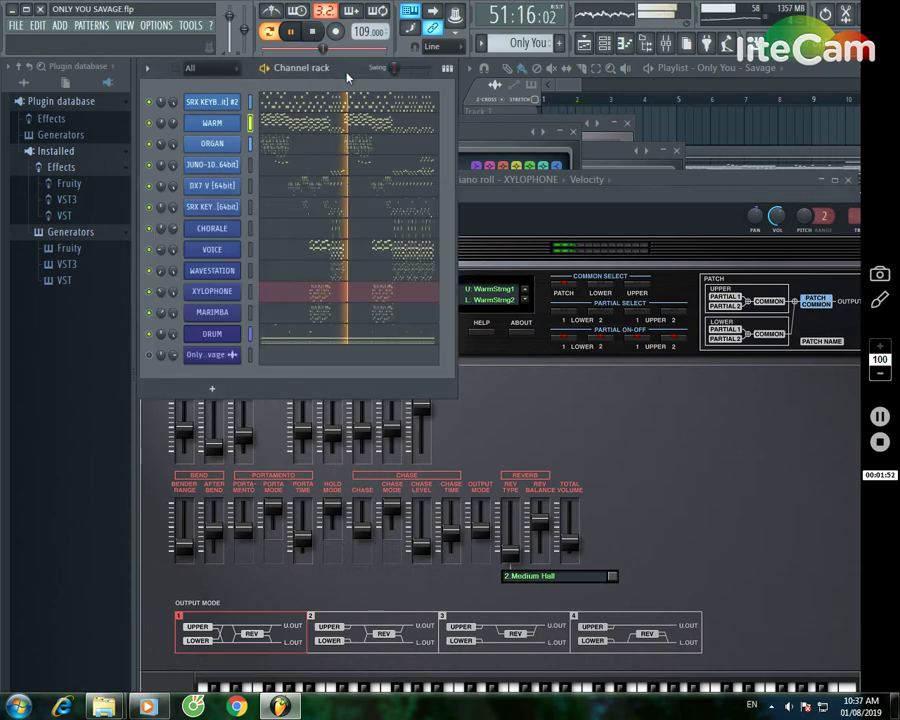
Open the DRUM channel's JV-1080, raise its window, and view the Routing, MFX and Chorus + Reverb rhythm effects pages
left_click(222, 337)
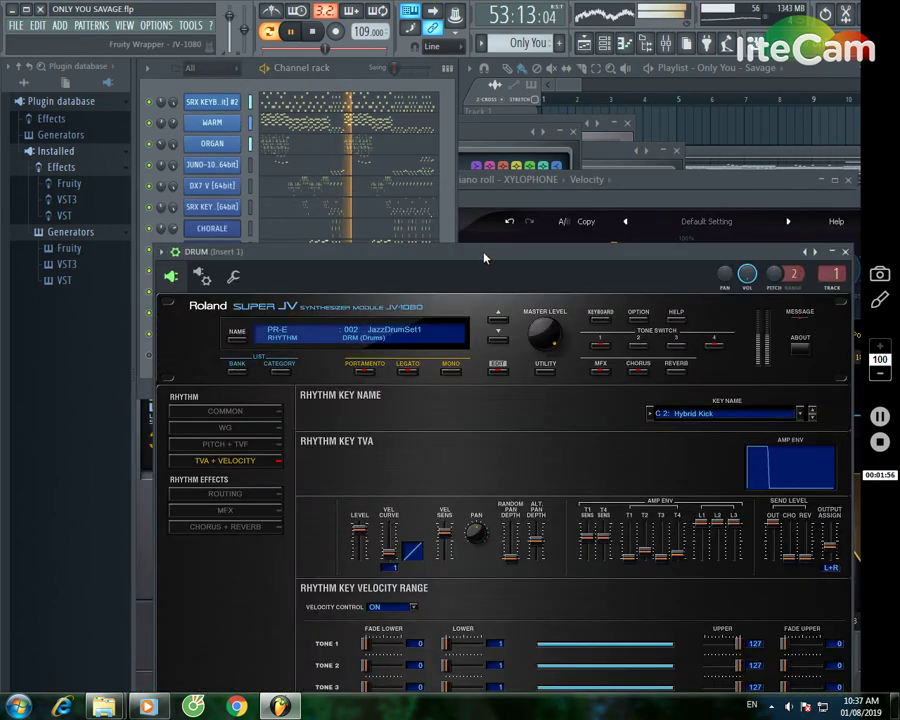
left_click_drag(484, 255, 482, 170)
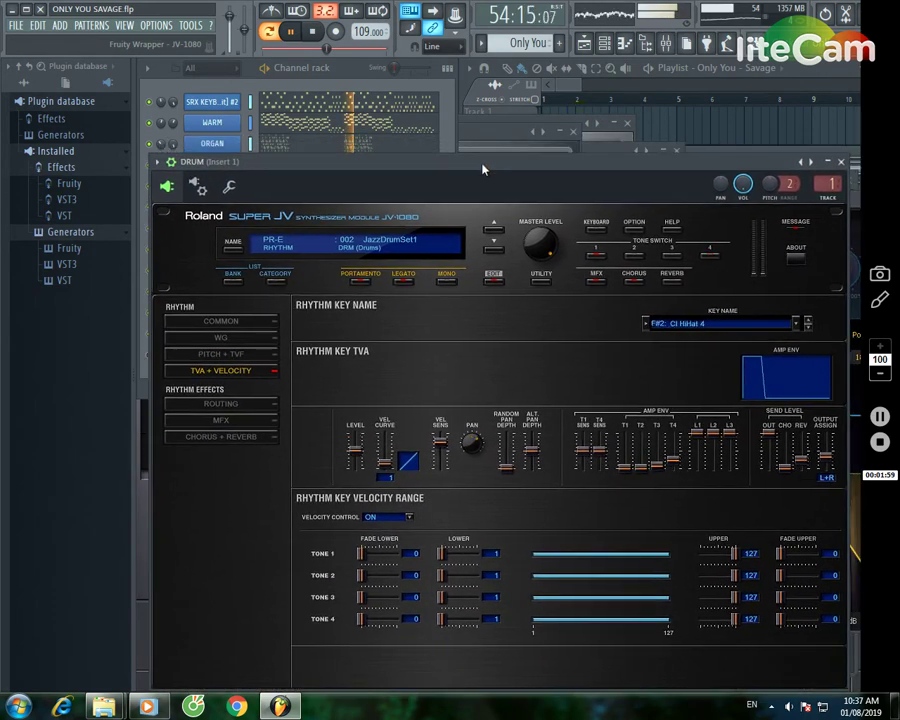
left_click(238, 406)
left_click(237, 421)
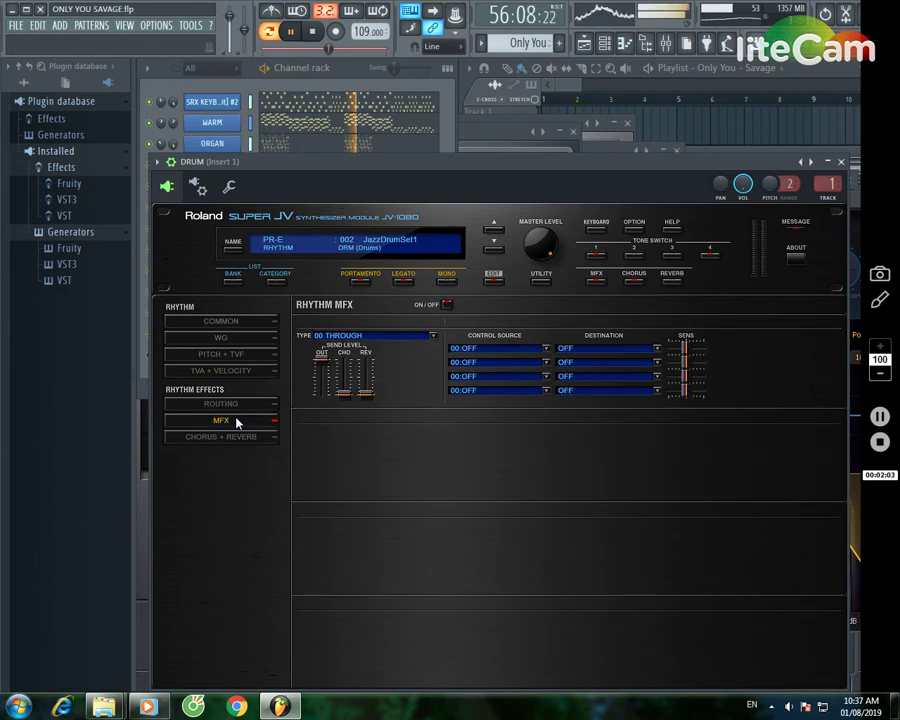
left_click(237, 439)
View the drum kit's WG, Pitch + TVF and TVA + Velocity pages, and lower the window to uncover the channel rack
left_click(240, 339)
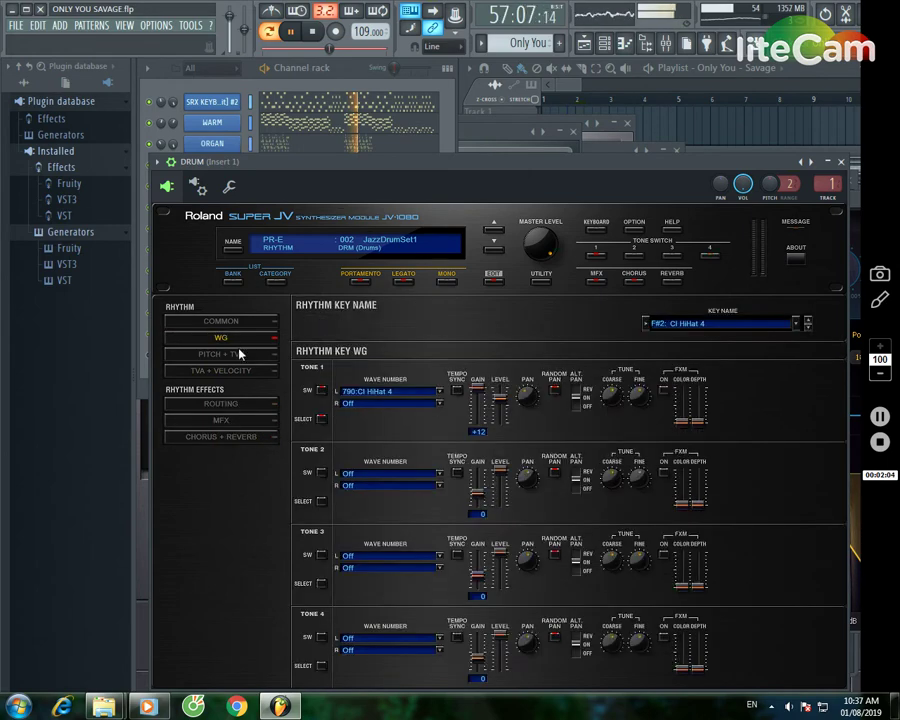
left_click(238, 354)
left_click(240, 371)
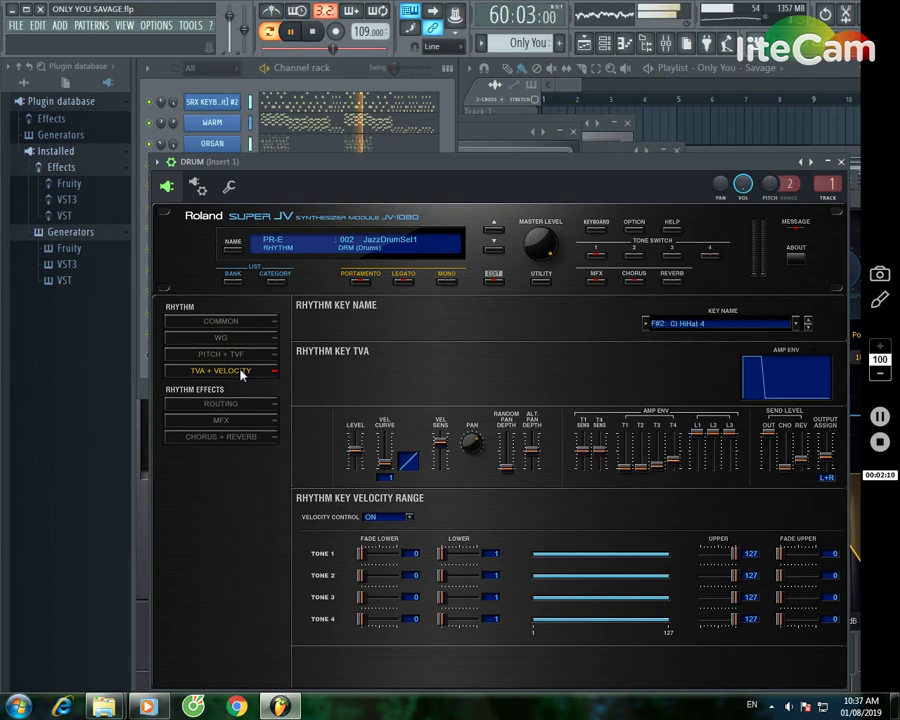
left_click_drag(377, 169, 373, 376)
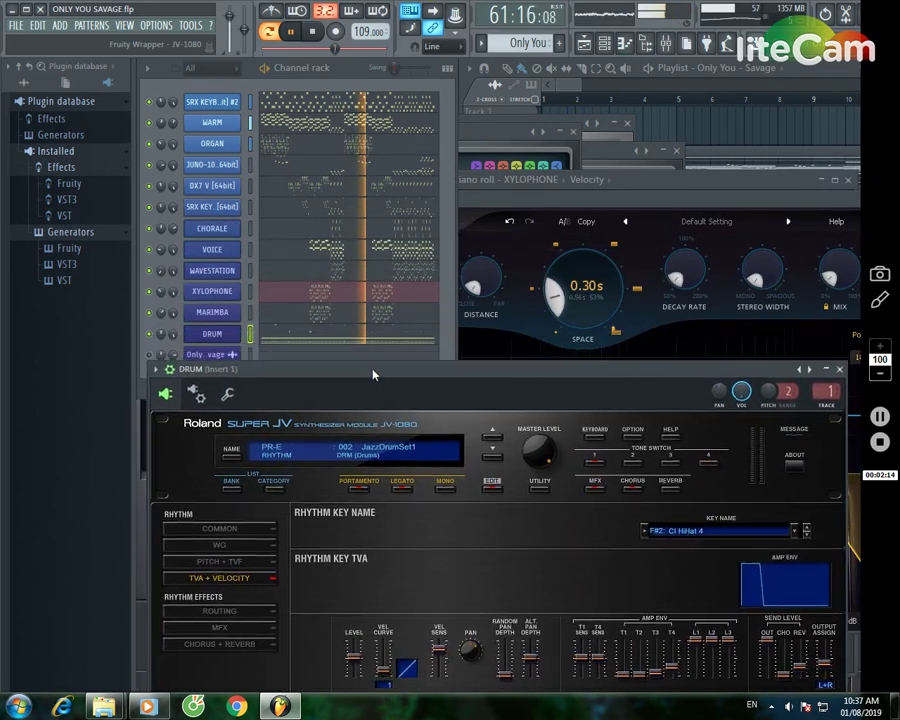